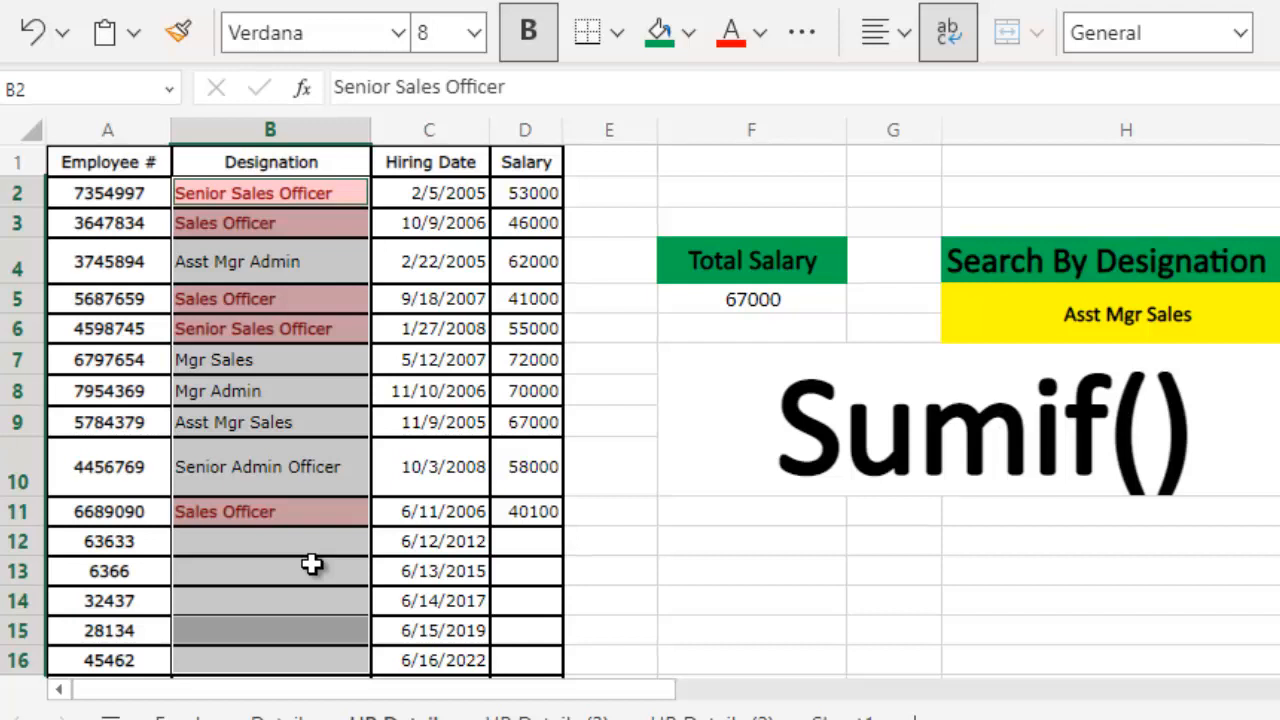
- Enter "Senior Sales Officer" as the search designation in cell H5 to total that designation's salaries
click(1097, 322)
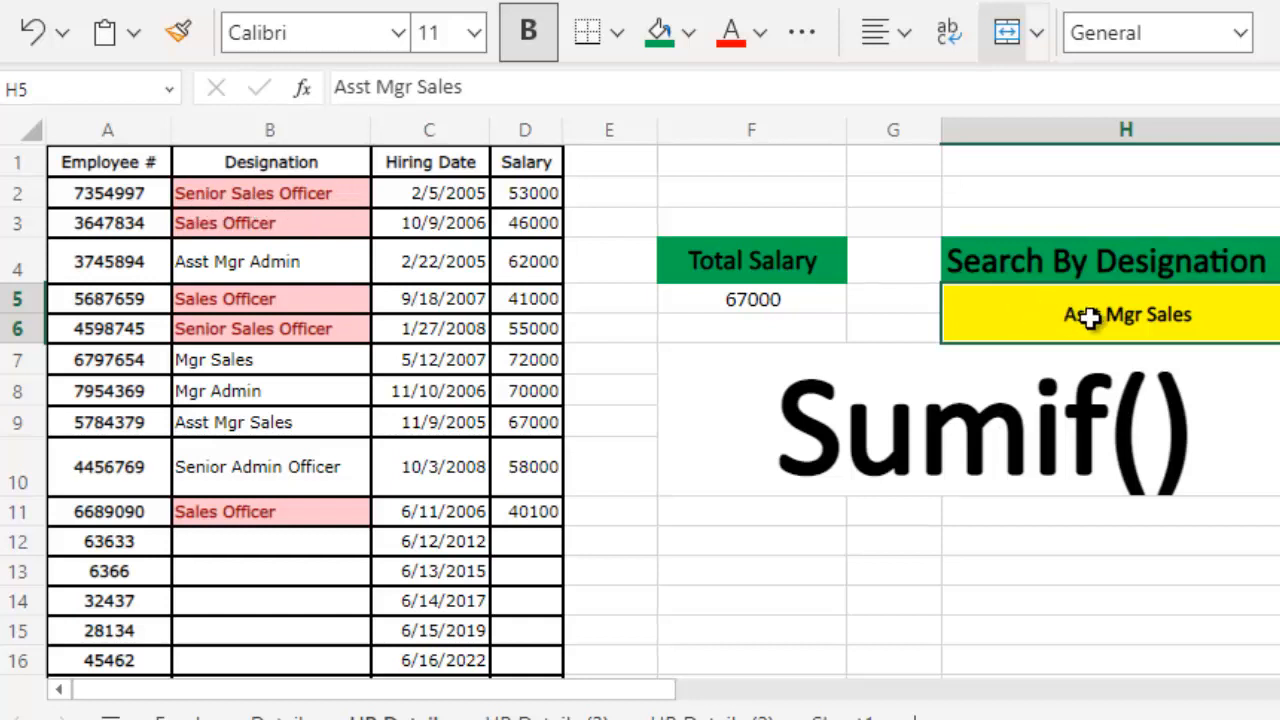
text(Sea)
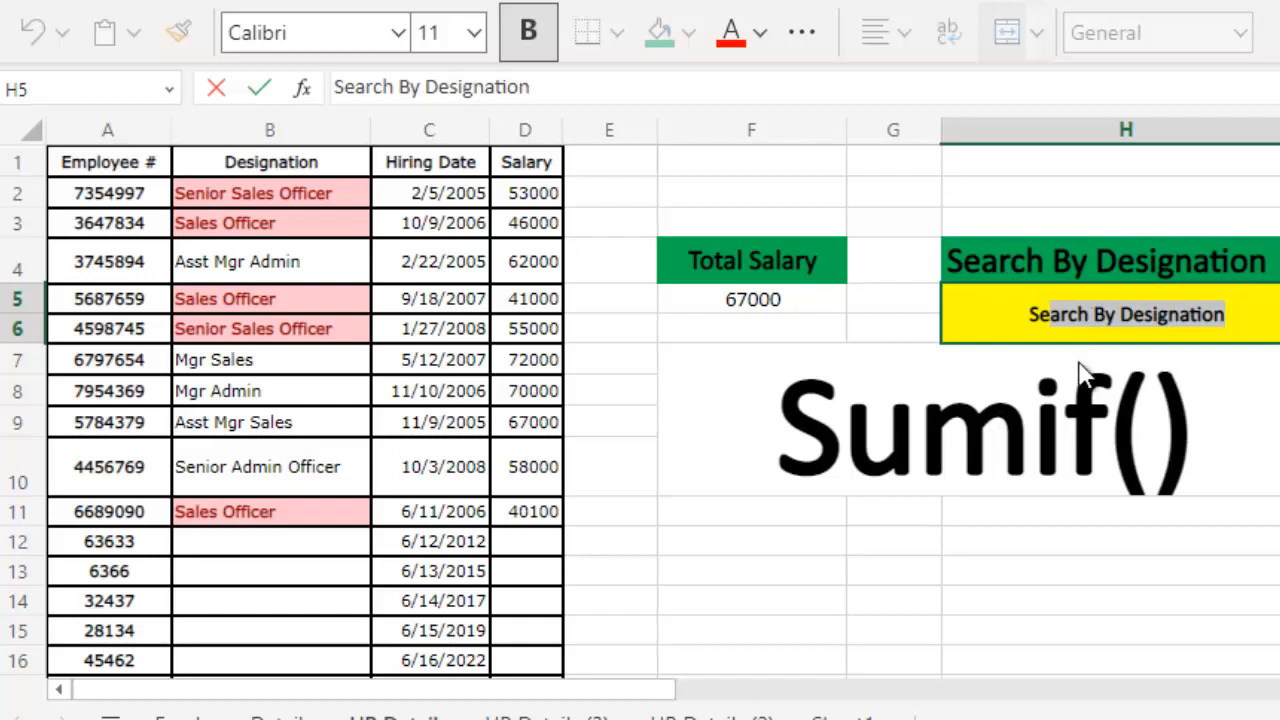
click(1257, 318)
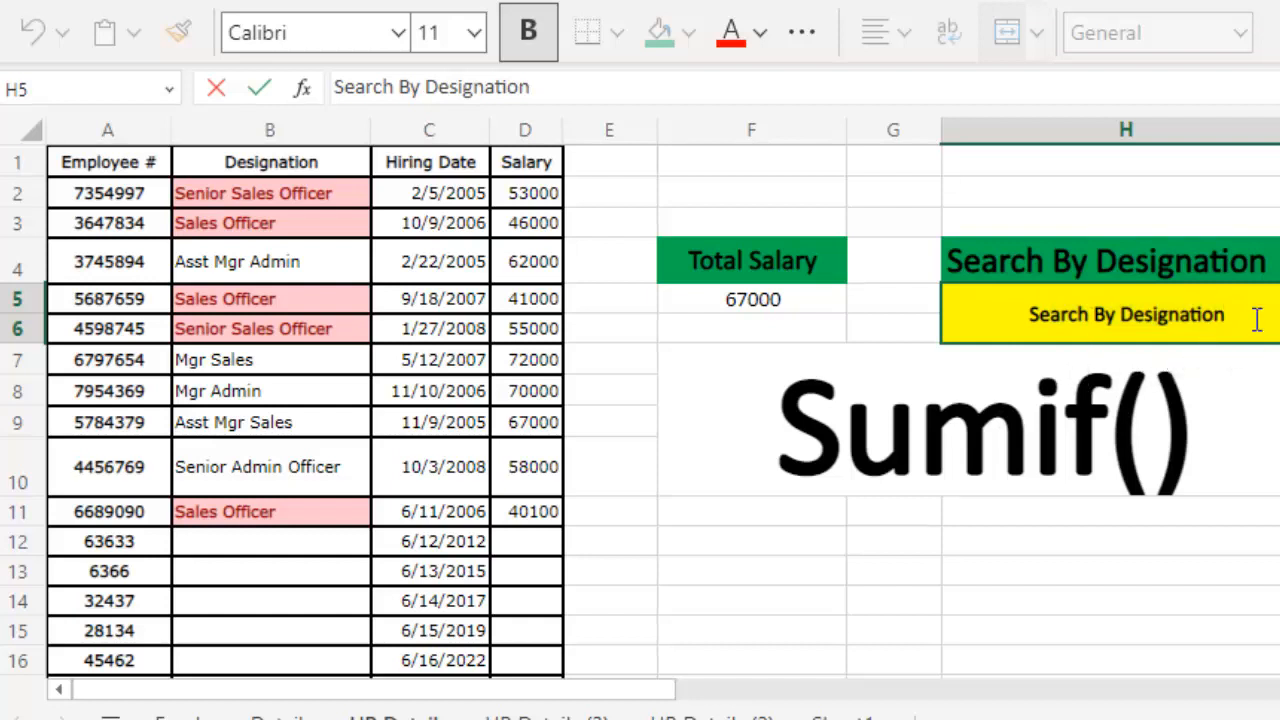
key(BackSpace)
key(BackSpace)
key(BackSpace)
key(BackSpace)
key(BackSpace)
key(BackSpace)
key(BackSpace)
key(BackSpace)
key(BackSpace)
key(BackSpace)
key(BackSpace)
key(BackSpace)
key(BackSpace)
key(BackSpace)
key(BackSpace)
key(BackSpace)
key(BackSpace)
key(BackSpace)
key(BackSpace)
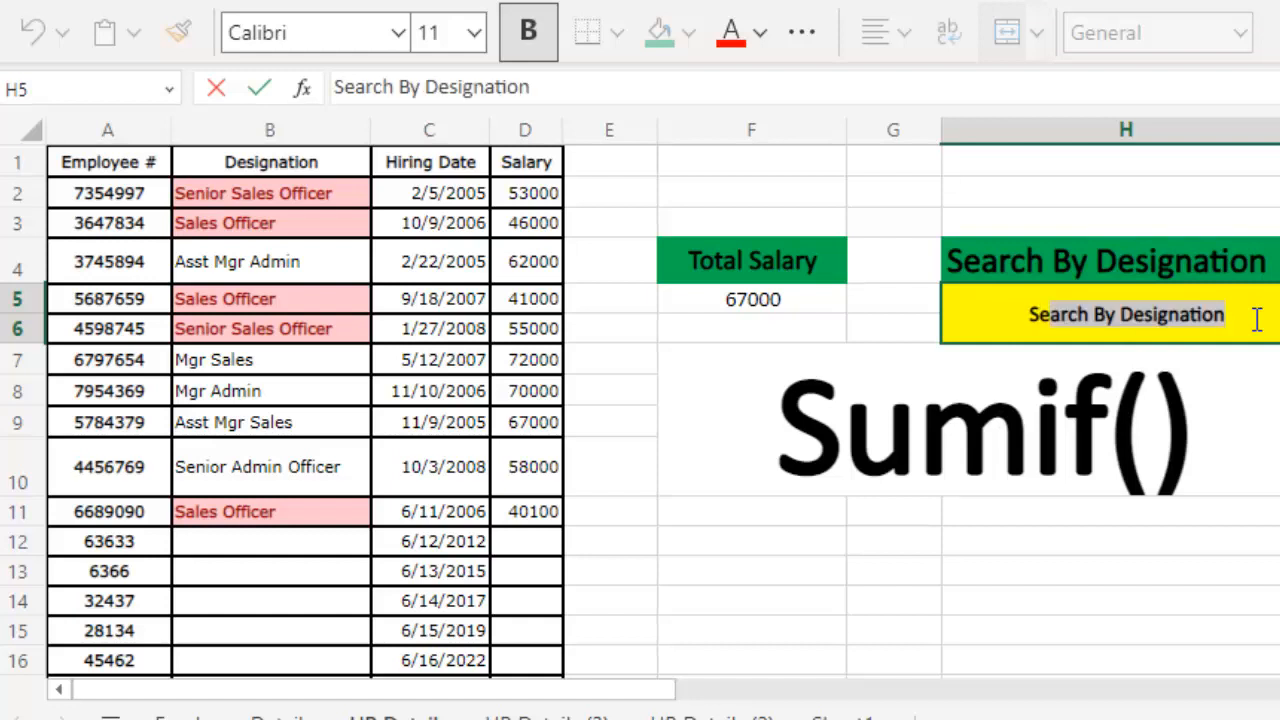
text(enior)
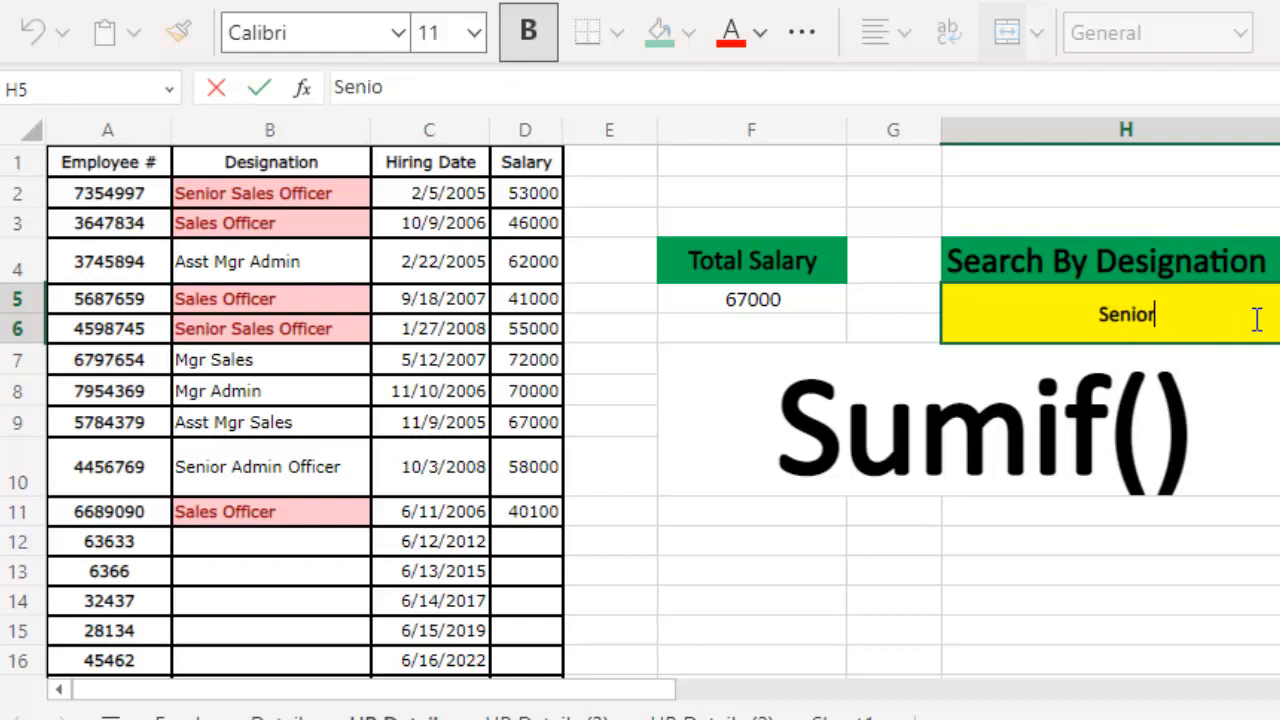
text( Sale)
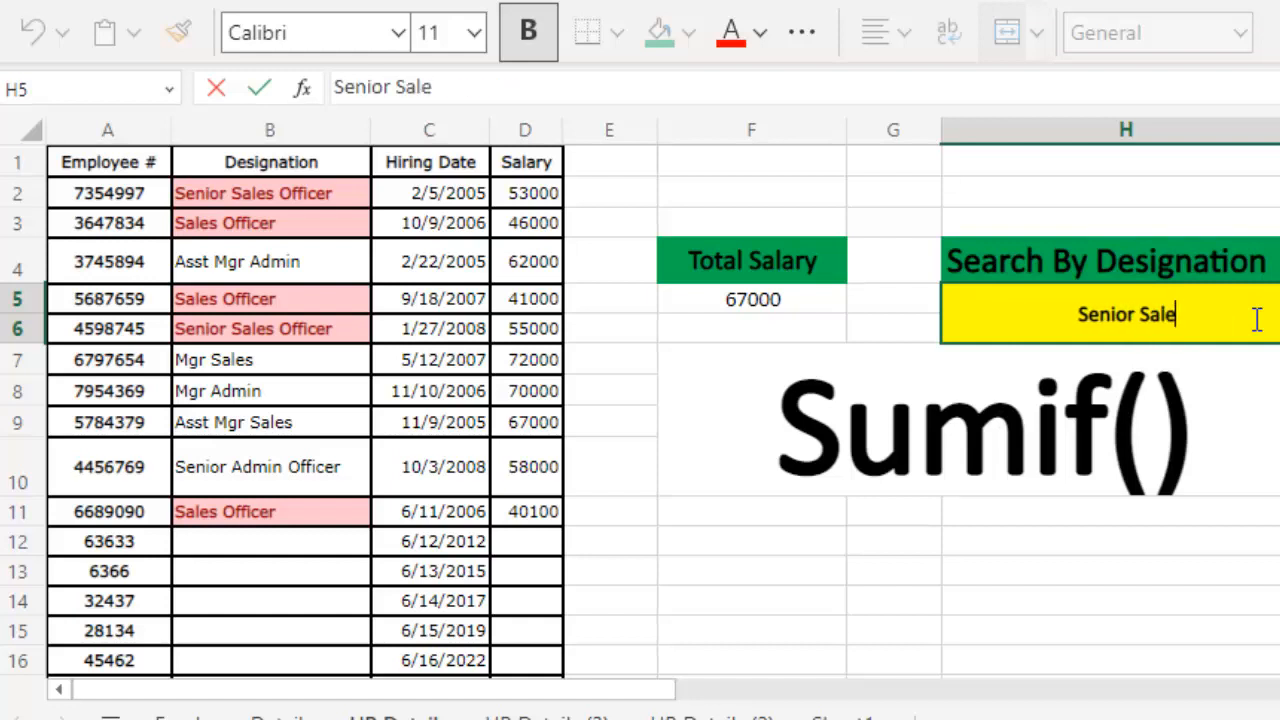
text(s Of)
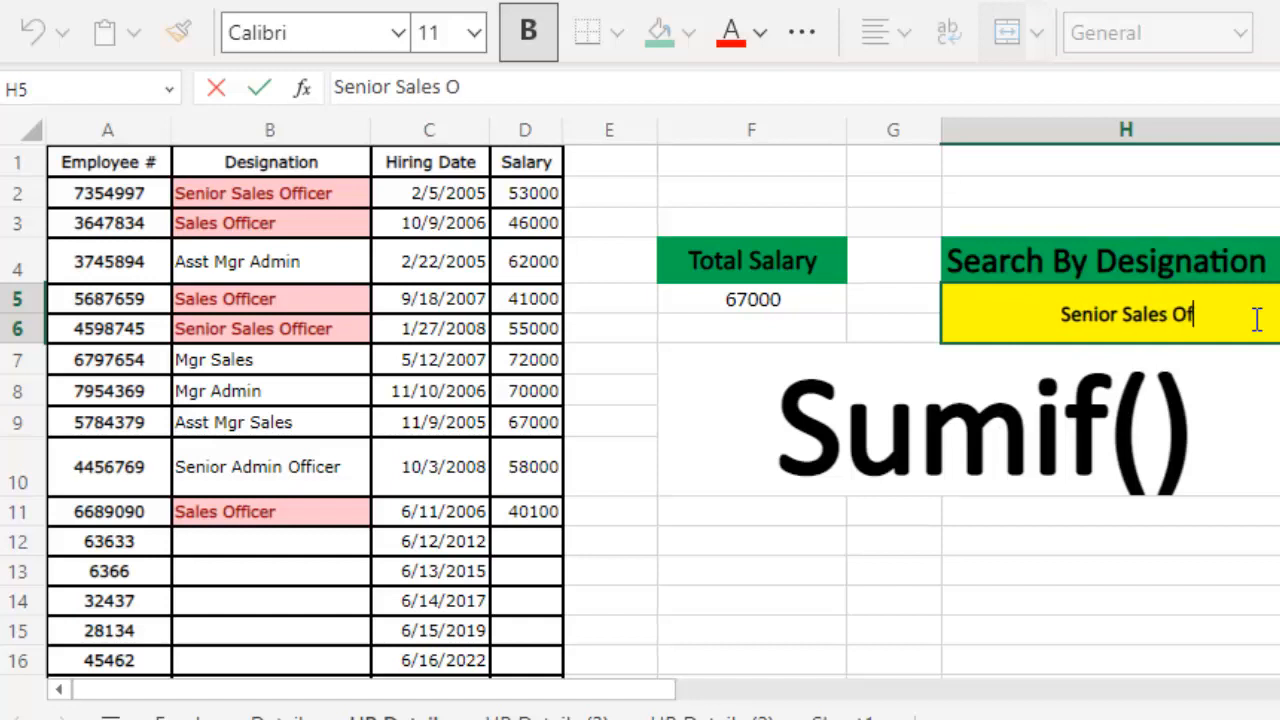
text(ficer)
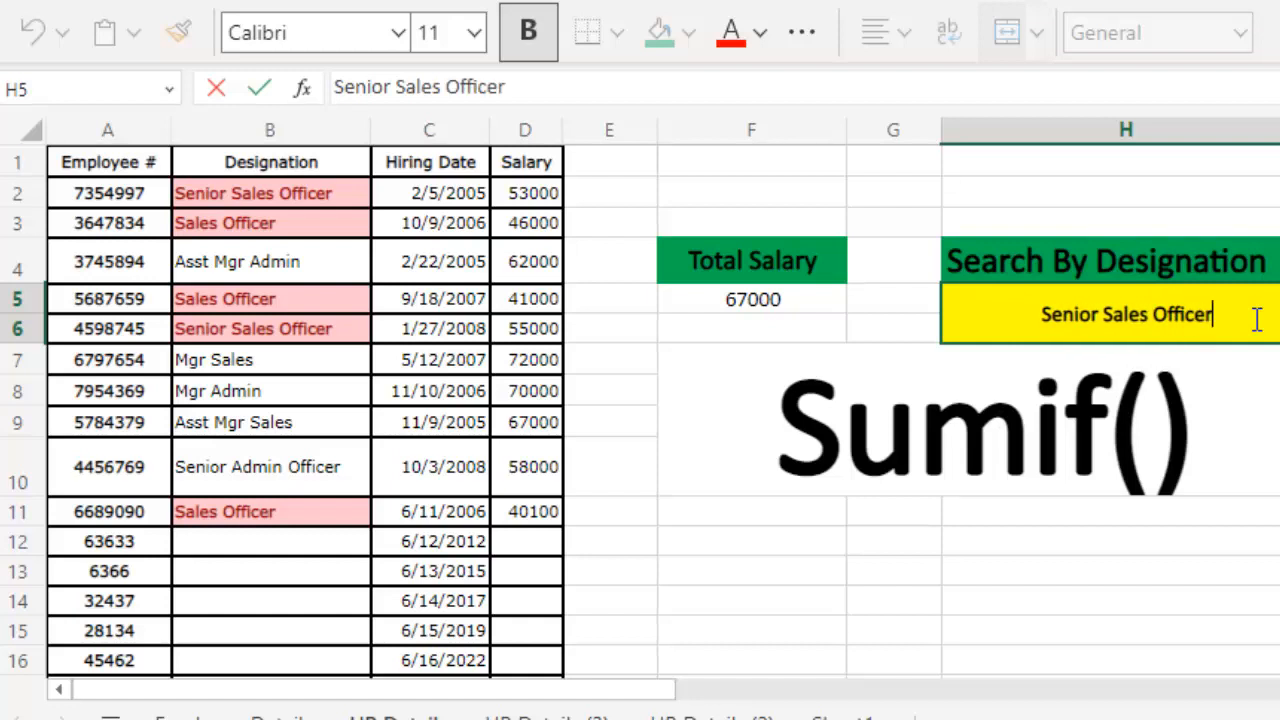
key(Return)
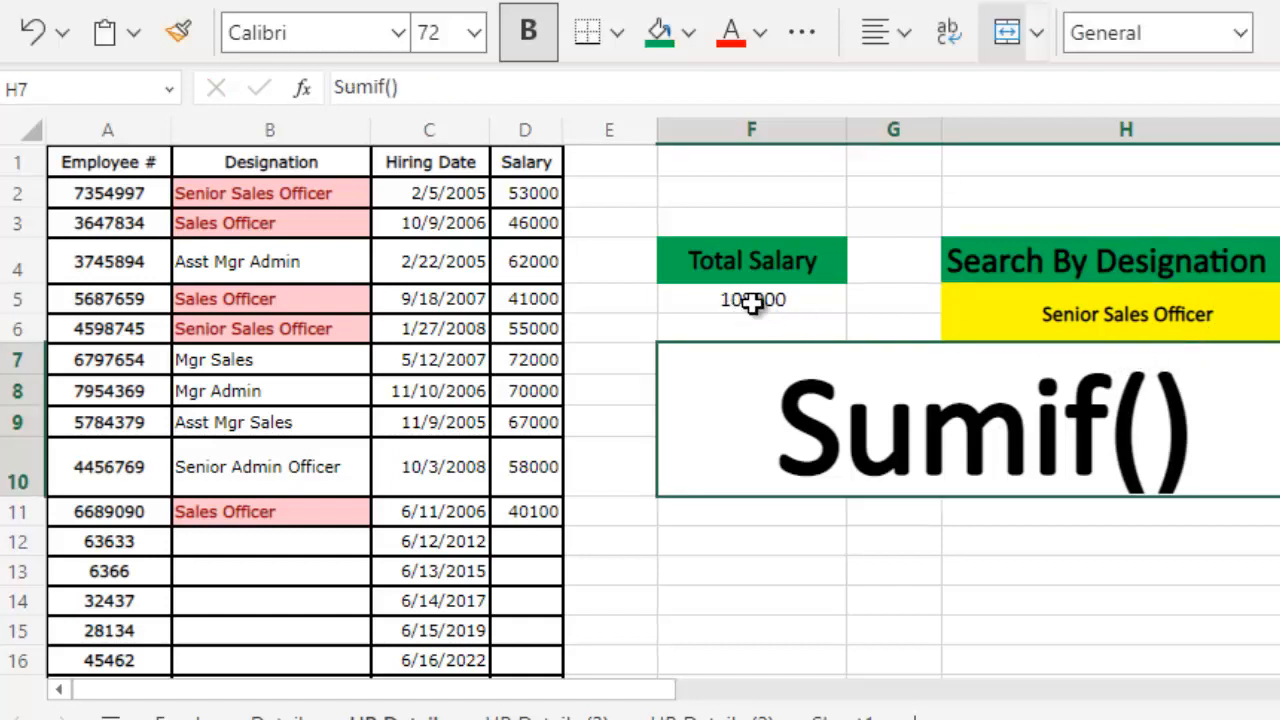
- Change the search designation in cell H5 to "Sales Officer"
click(1095, 312)
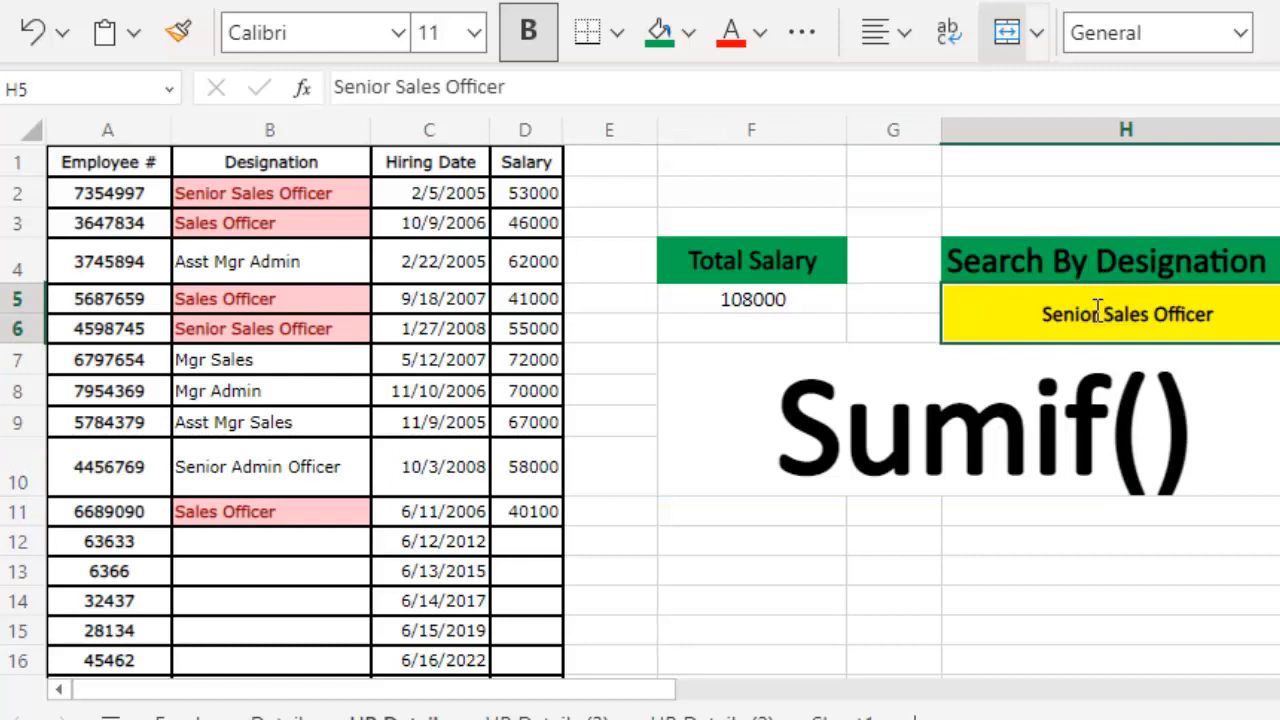
text(Sales F)
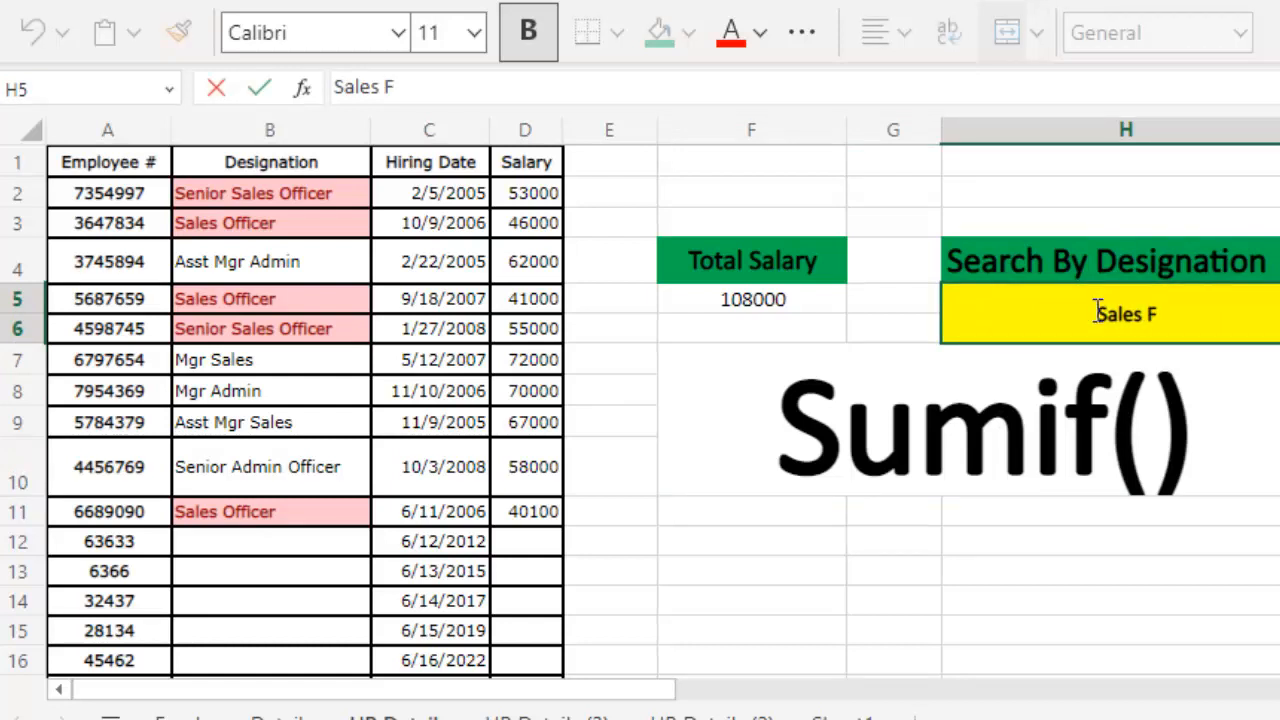
key(BackSpace)
text(Officer)
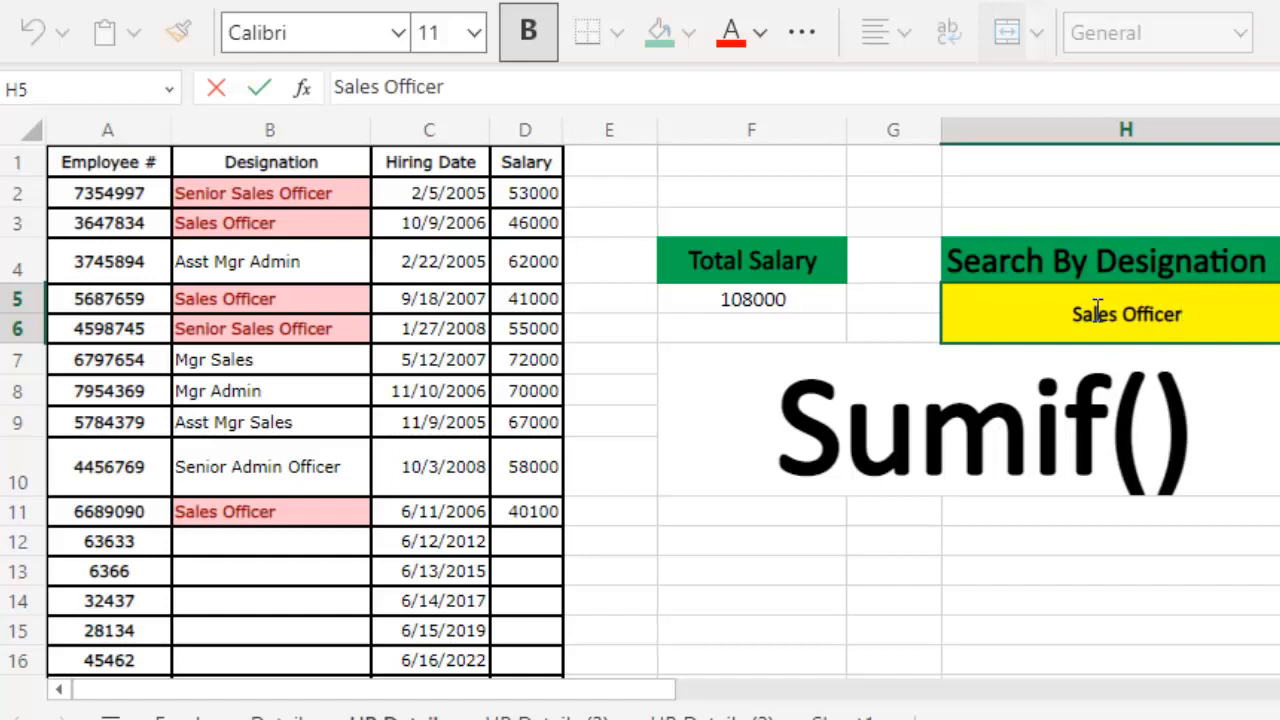
key(Return)
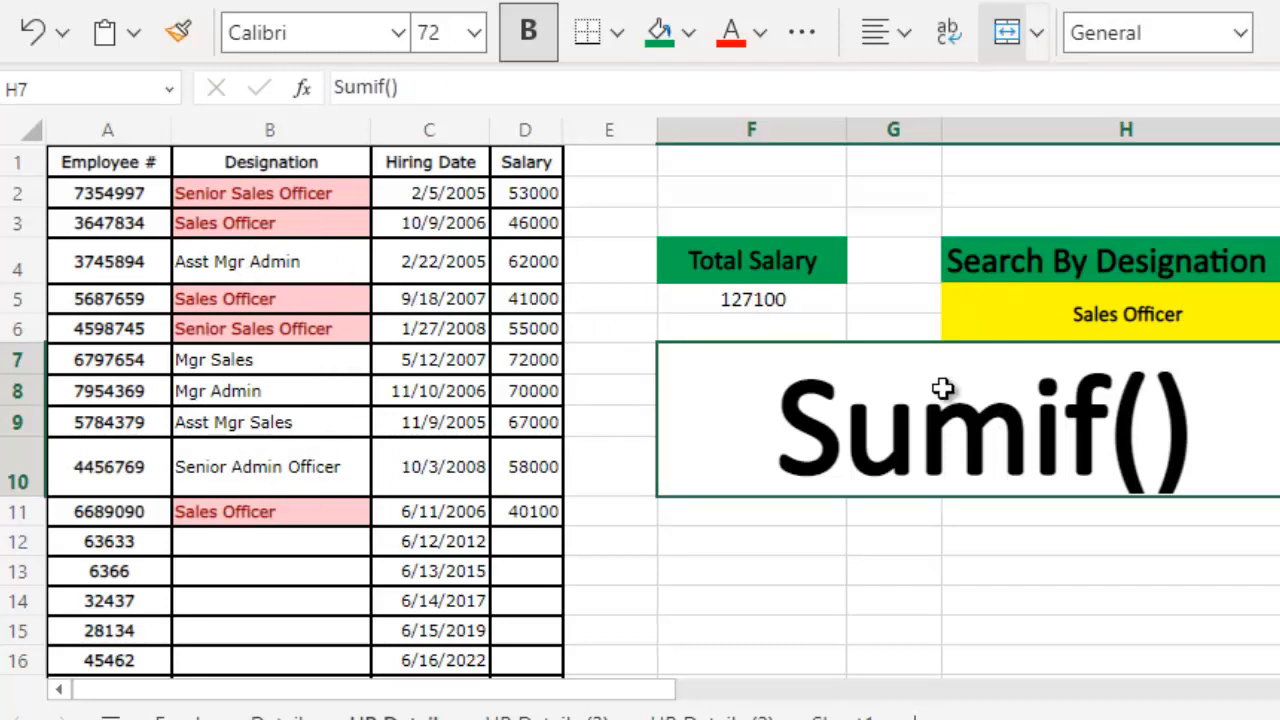
- Replace the search designation in cell H5 with "Mgr Sales"
click(1093, 318)
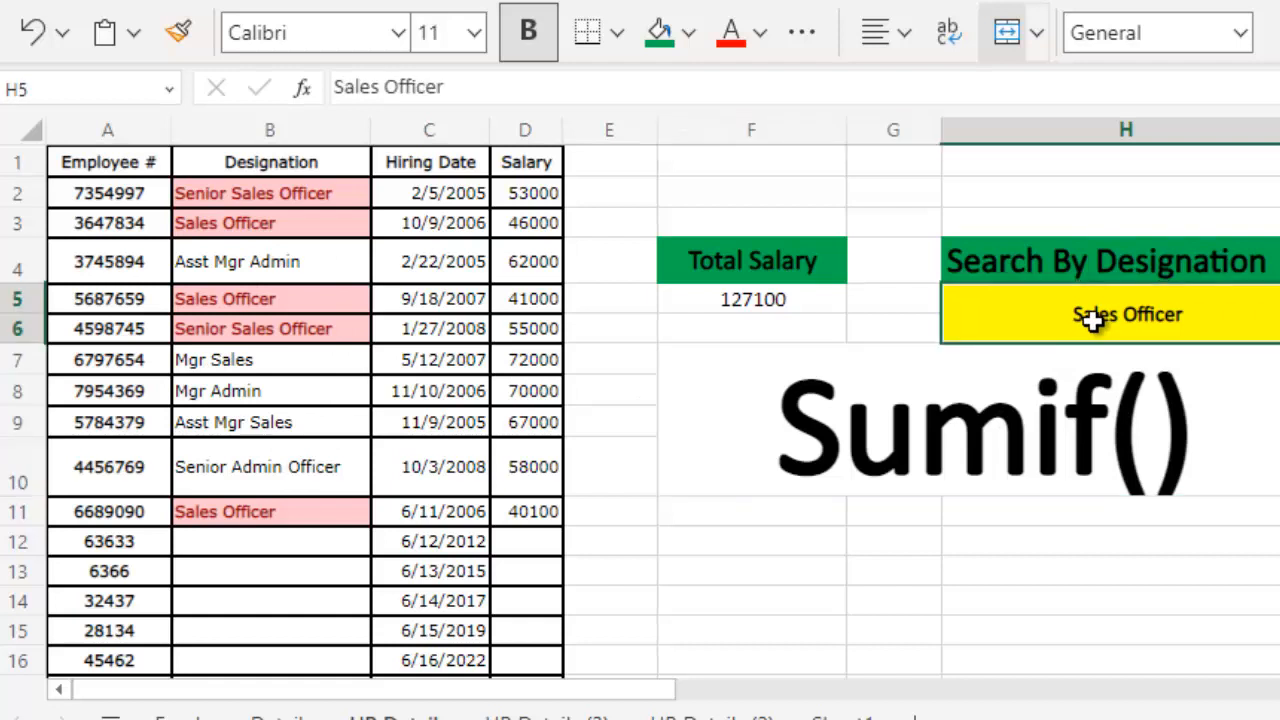
text(M)
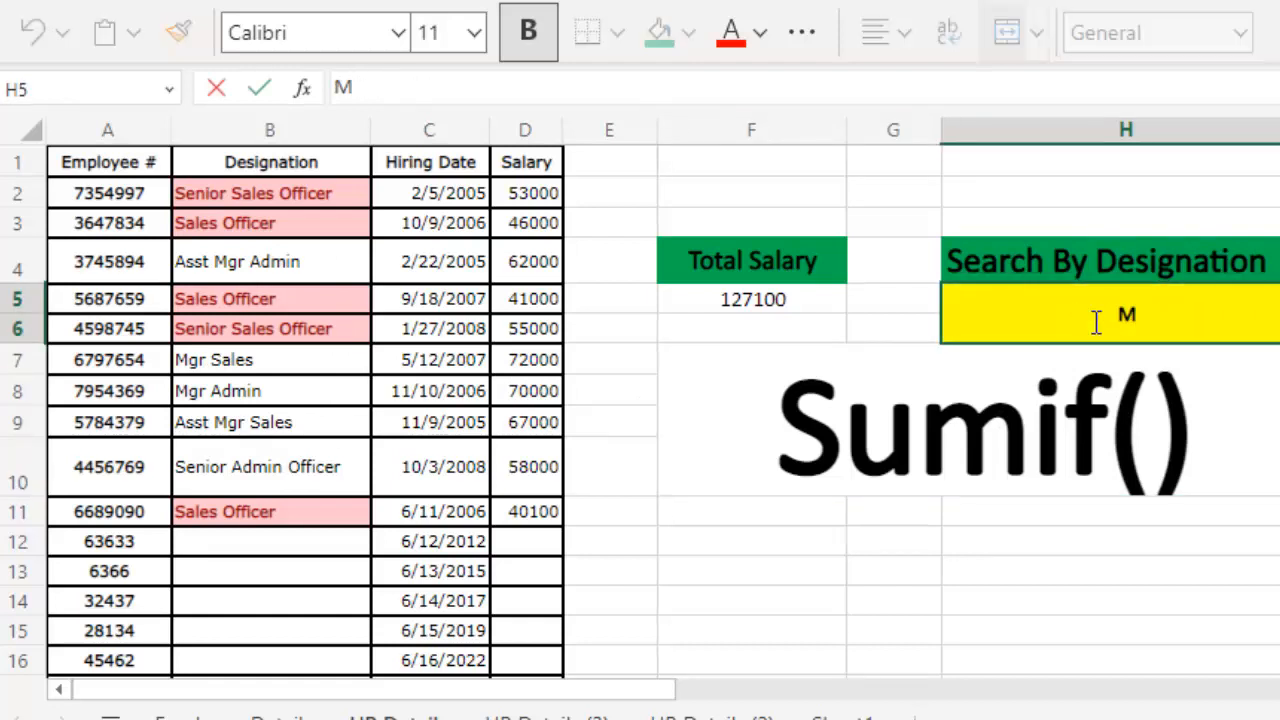
text(gr Sles)
key(BackSpace)
key(BackSpace)
key(BackSpace)
text(ales)
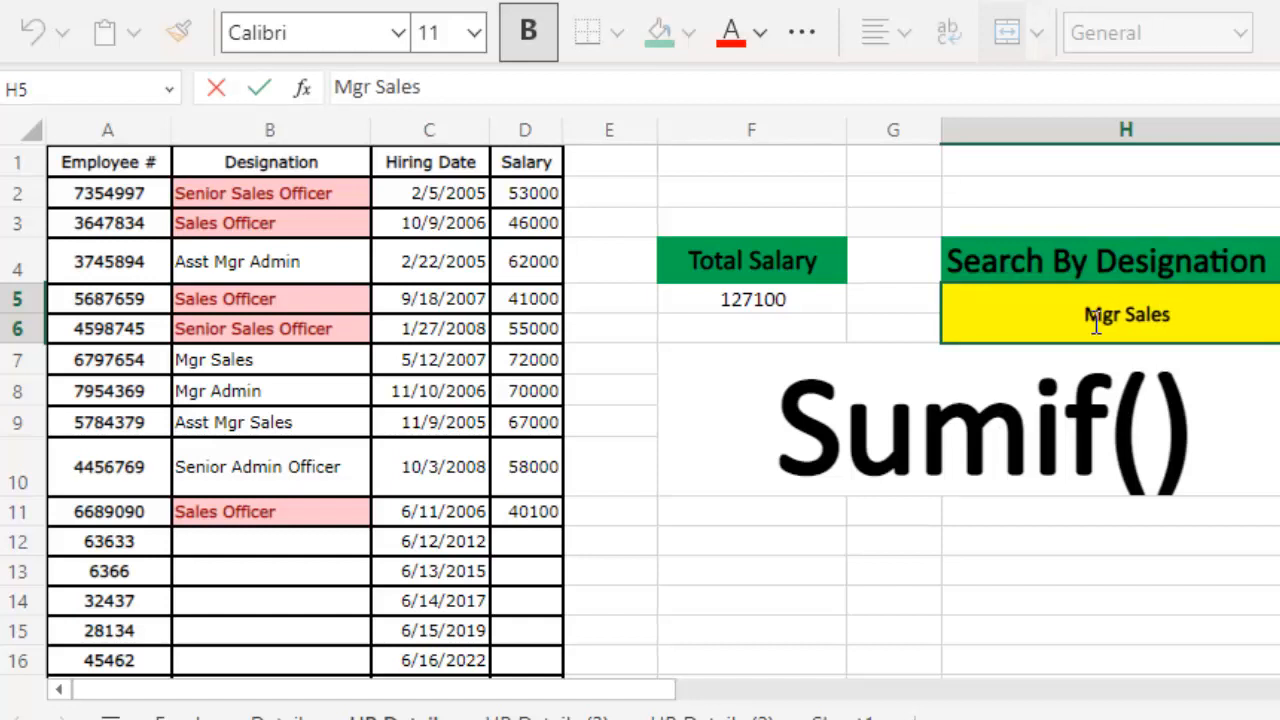
key(Return)
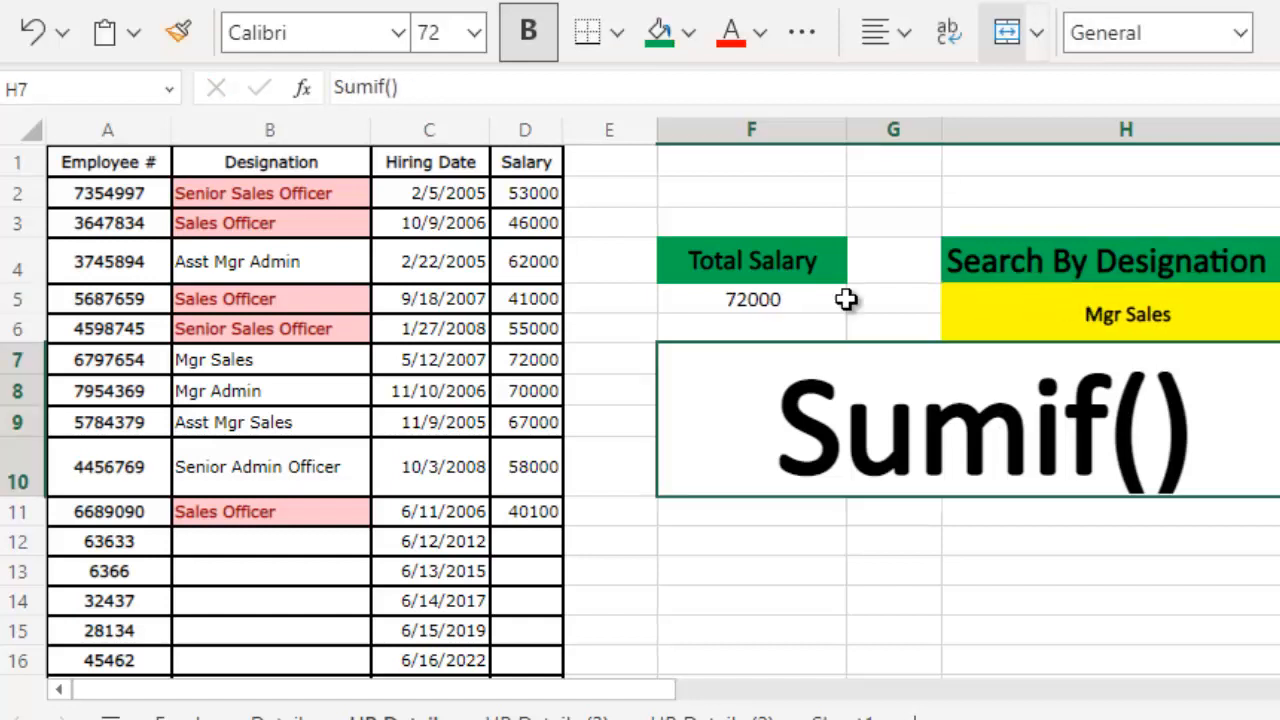
- Rebuild the Total Salary formula in F5 with SUMIF, using range B:B, criteria H5 and sum range D:D
click(737, 304)
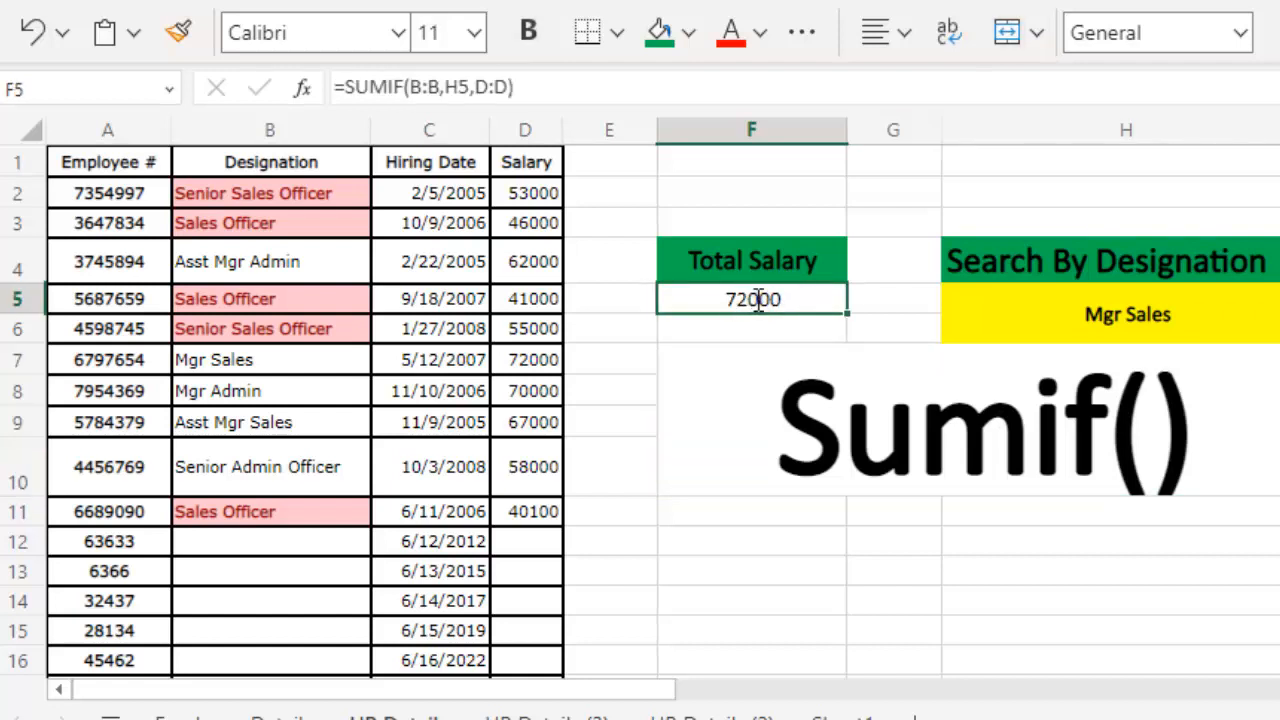
key(BackSpace)
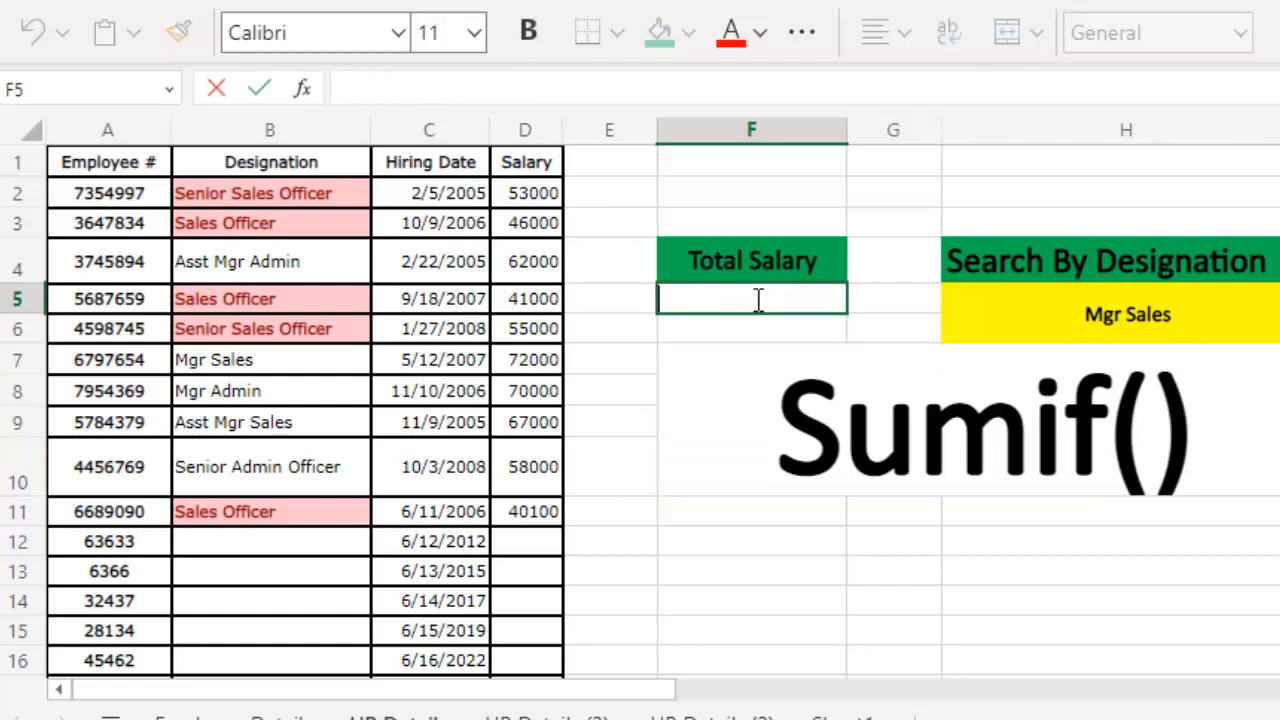
text(=sum)
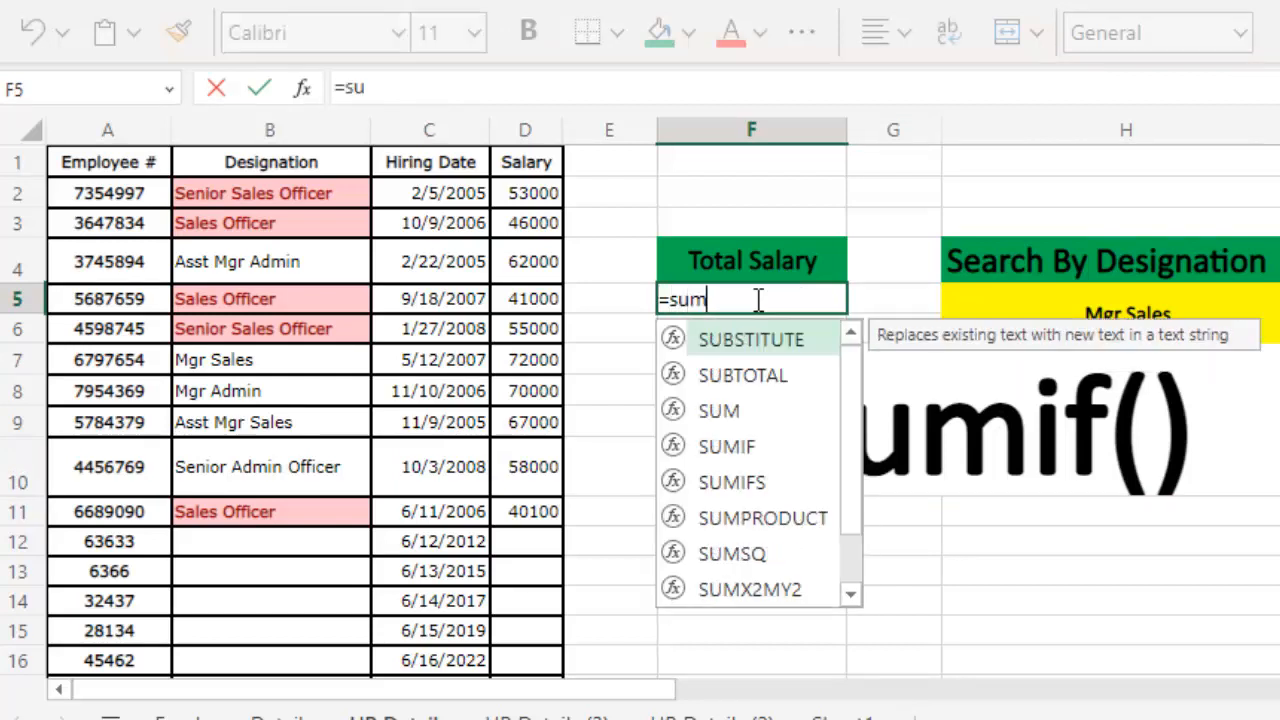
text(if)
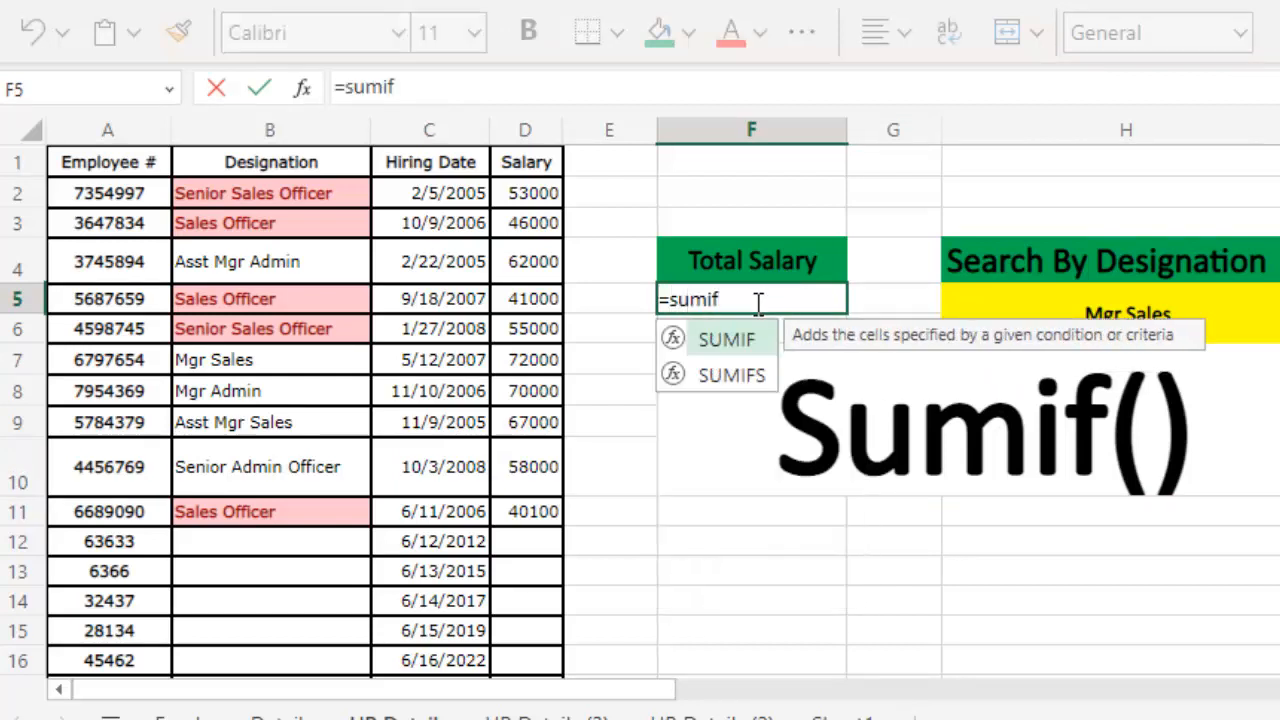
double_click(741, 340)
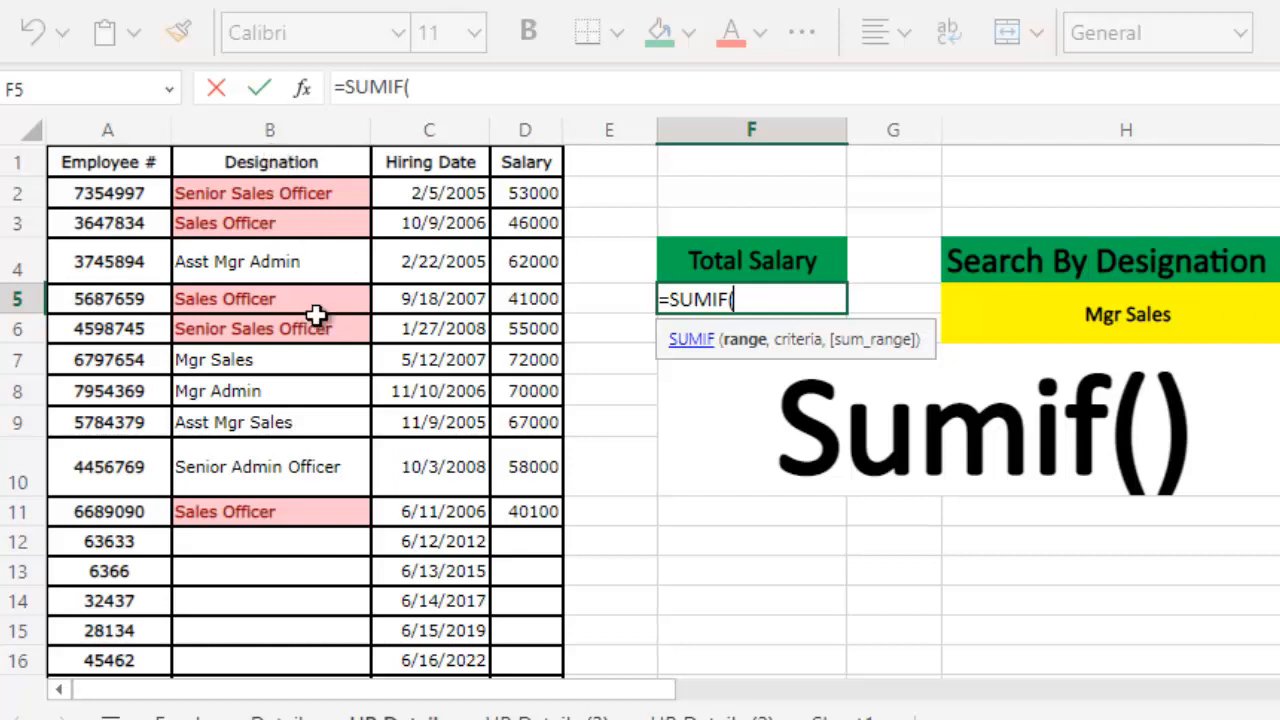
click(273, 138)
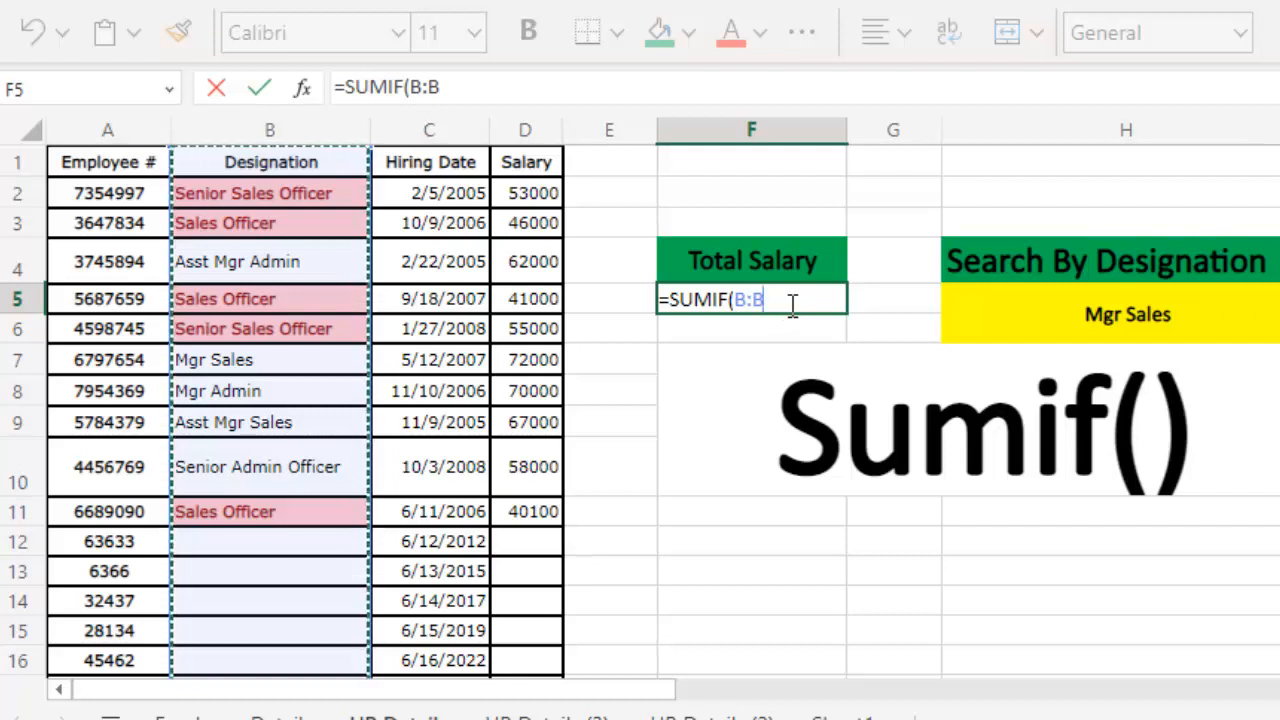
text(,)
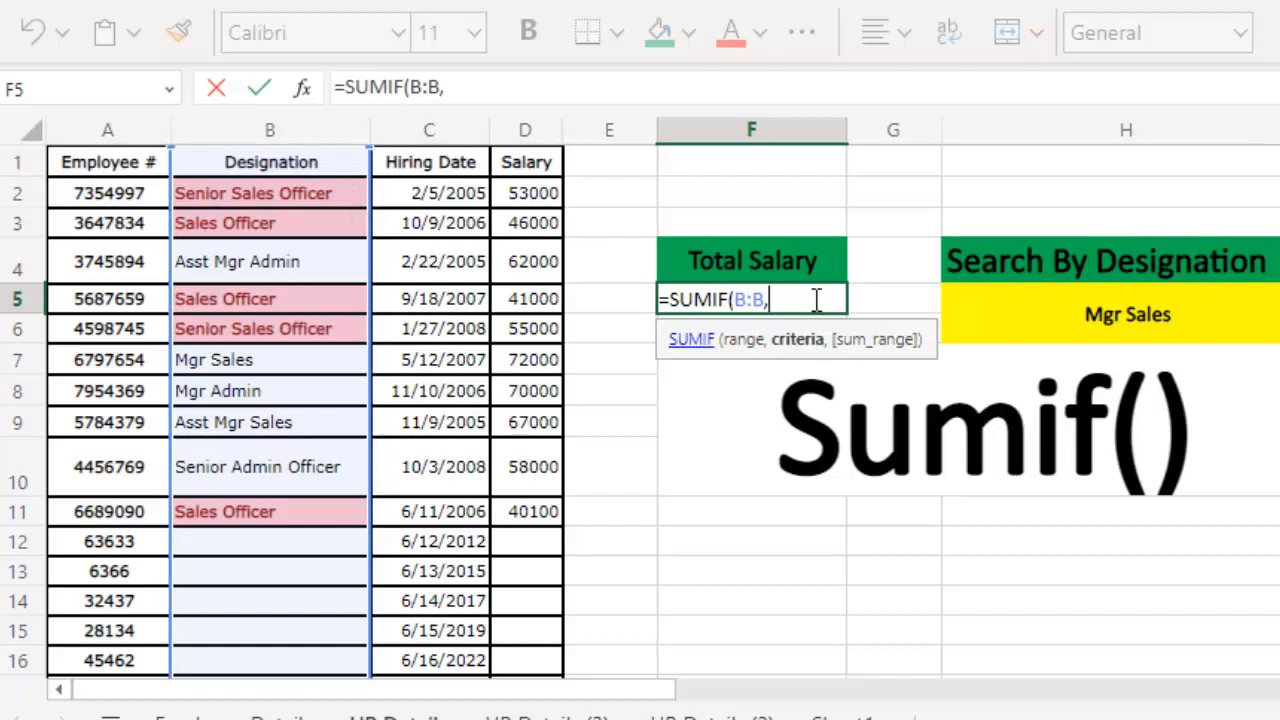
click(1087, 319)
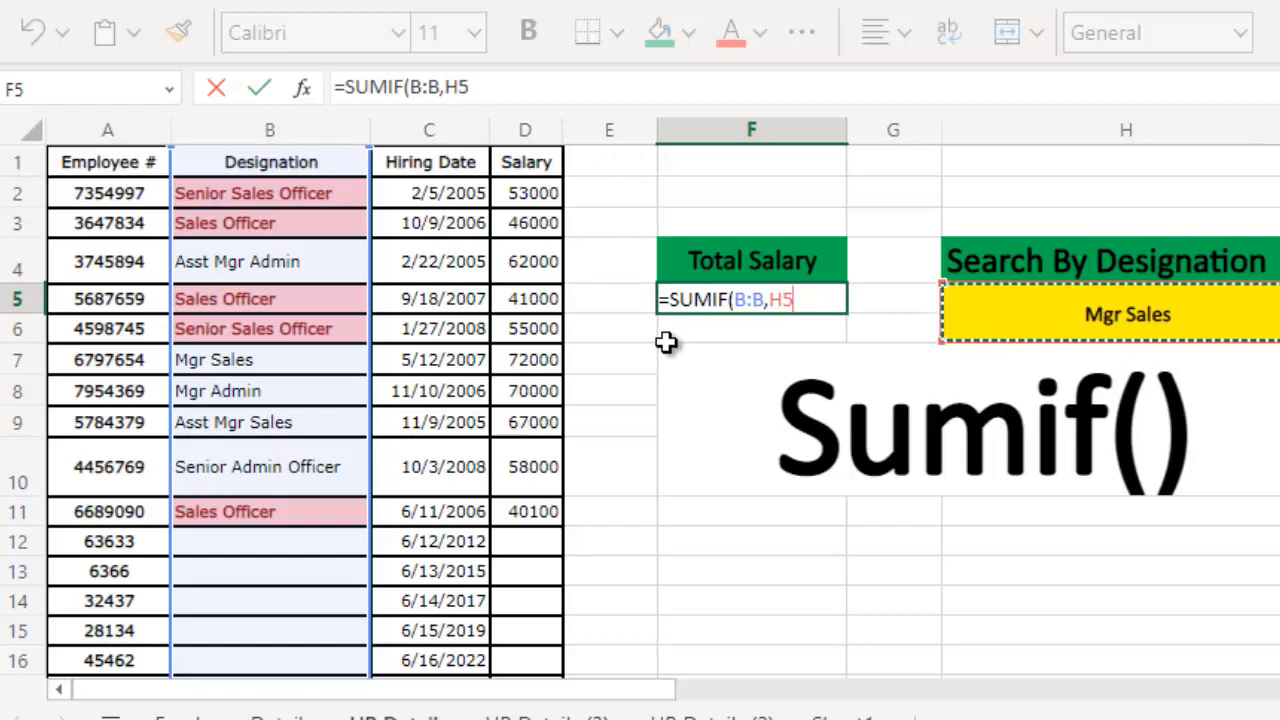
text(,)
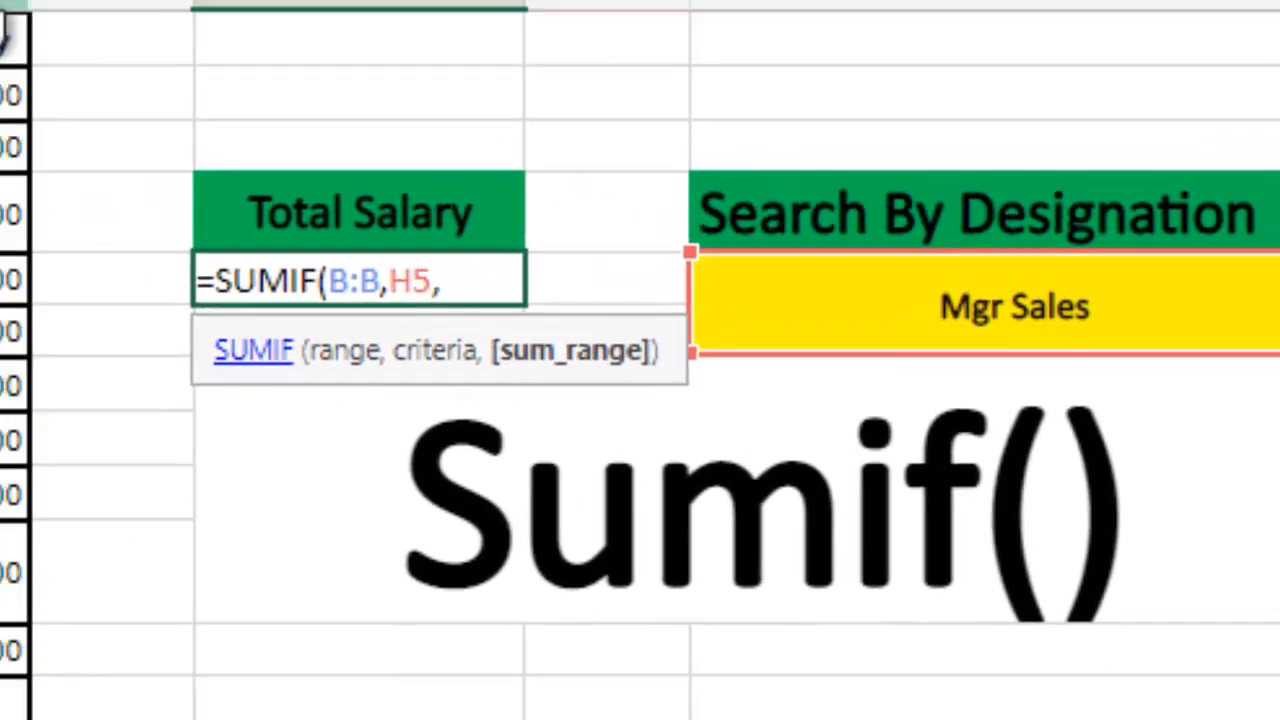
click(106, 78)
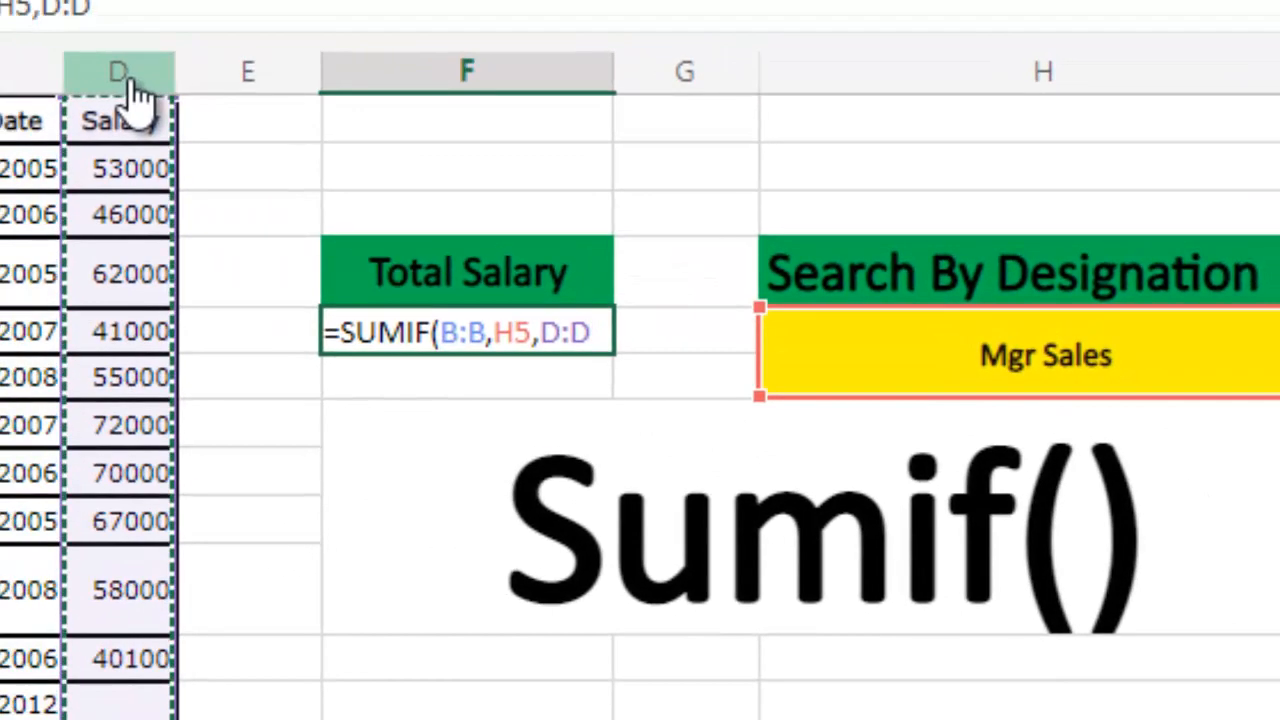
key(Return)
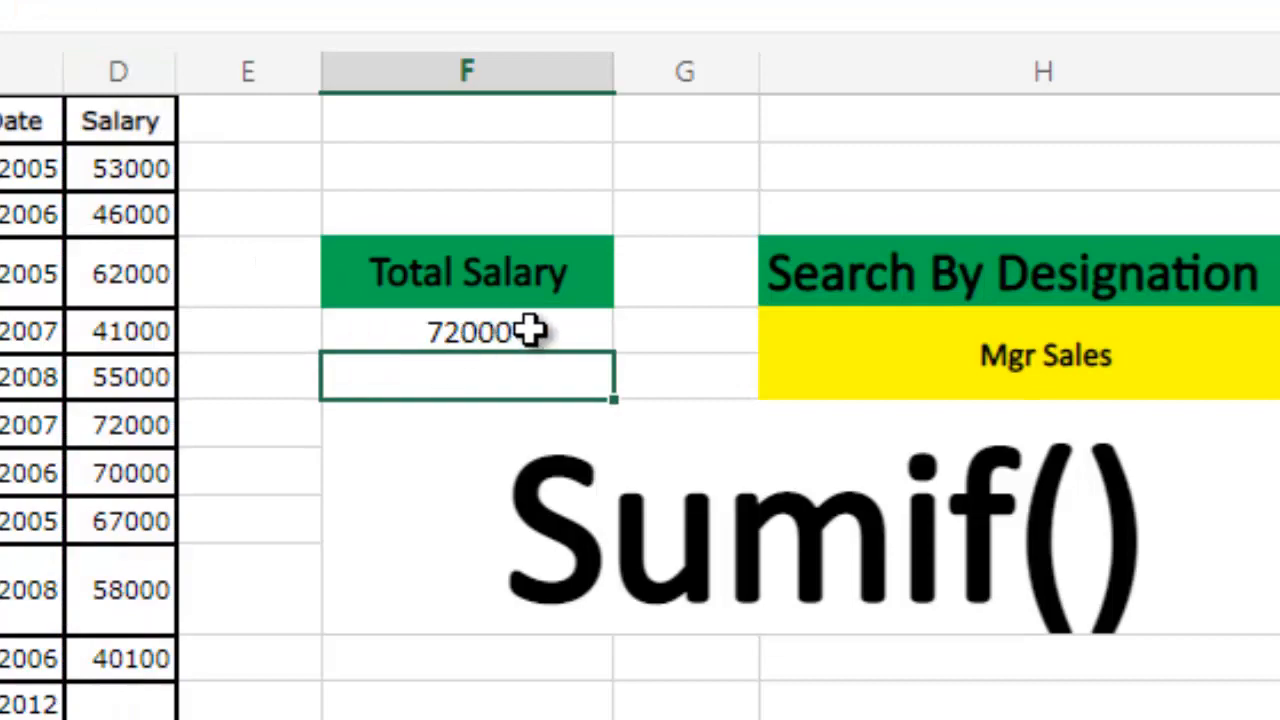
- Test the rebuilt Total Salary formula by setting the search designation in H5 to "Mgr Admin"
click(1013, 362)
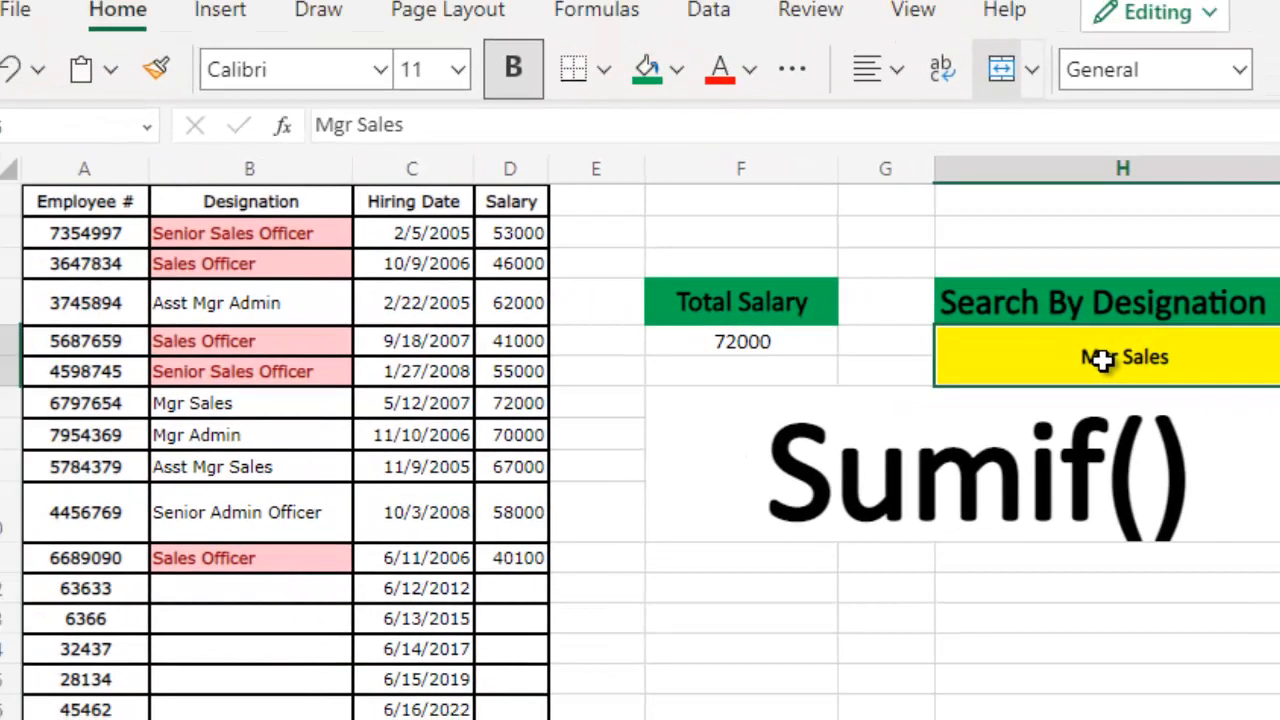
double_click(1105, 365)
key(shift+End)
text(M)
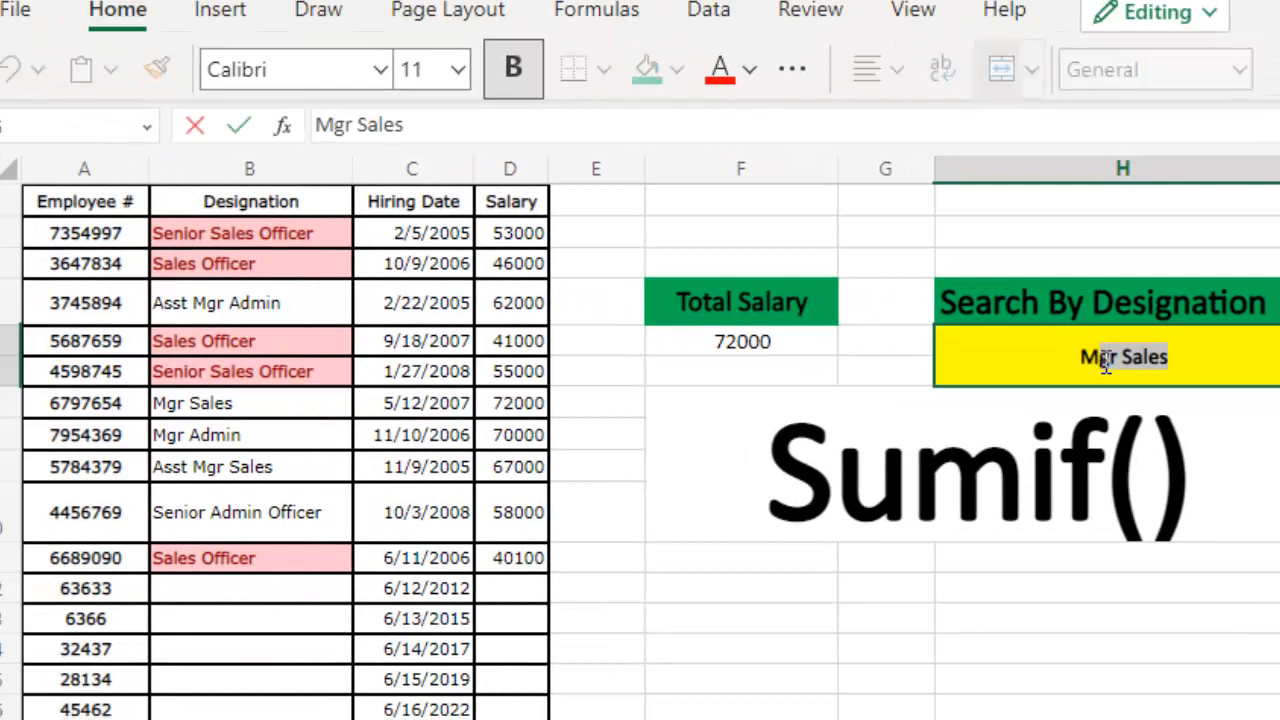
text(gr)
key(BackSpace)
text(Admin)
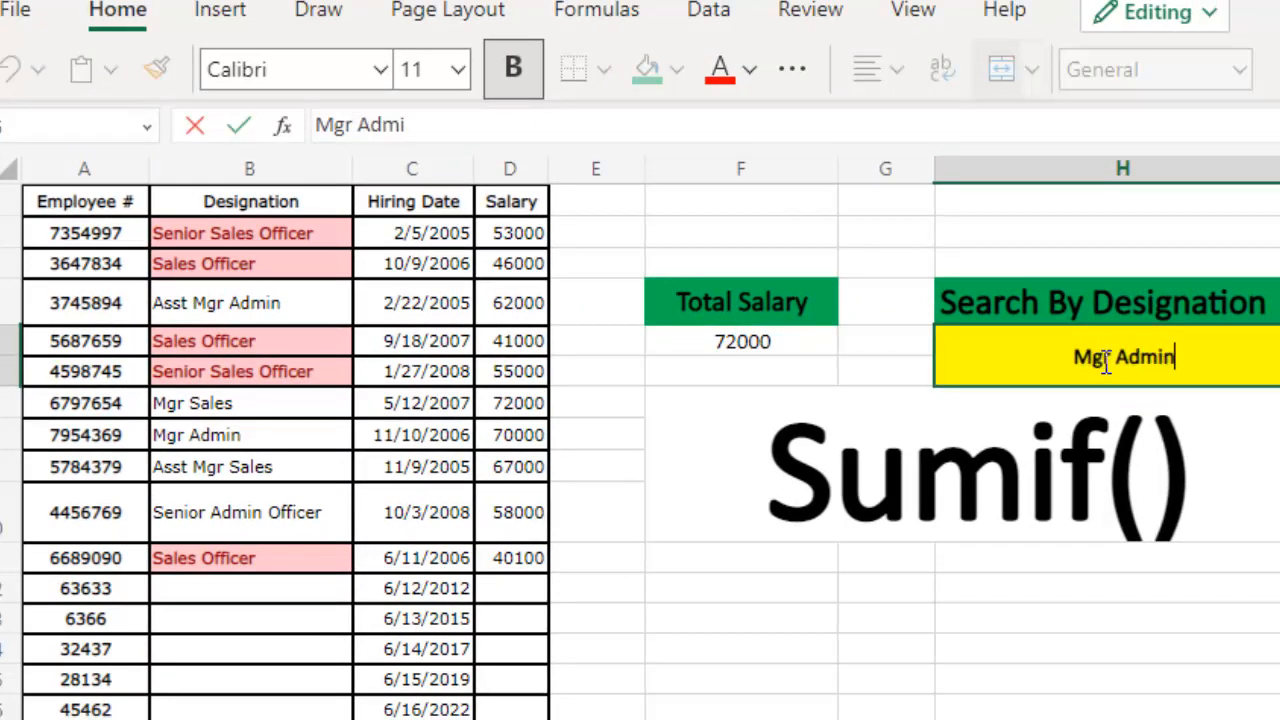
key(Return)
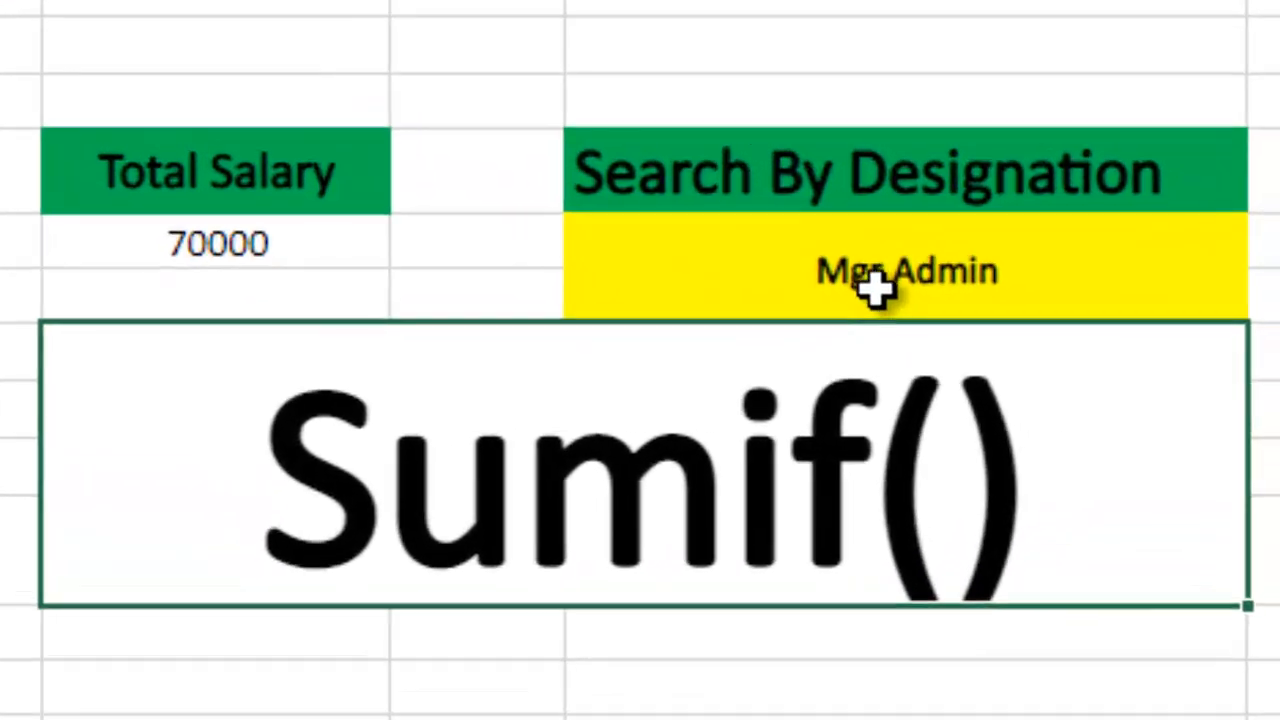
- Set the search designation in cell H5 to "Asst Mgr Sales"
click(1099, 364)
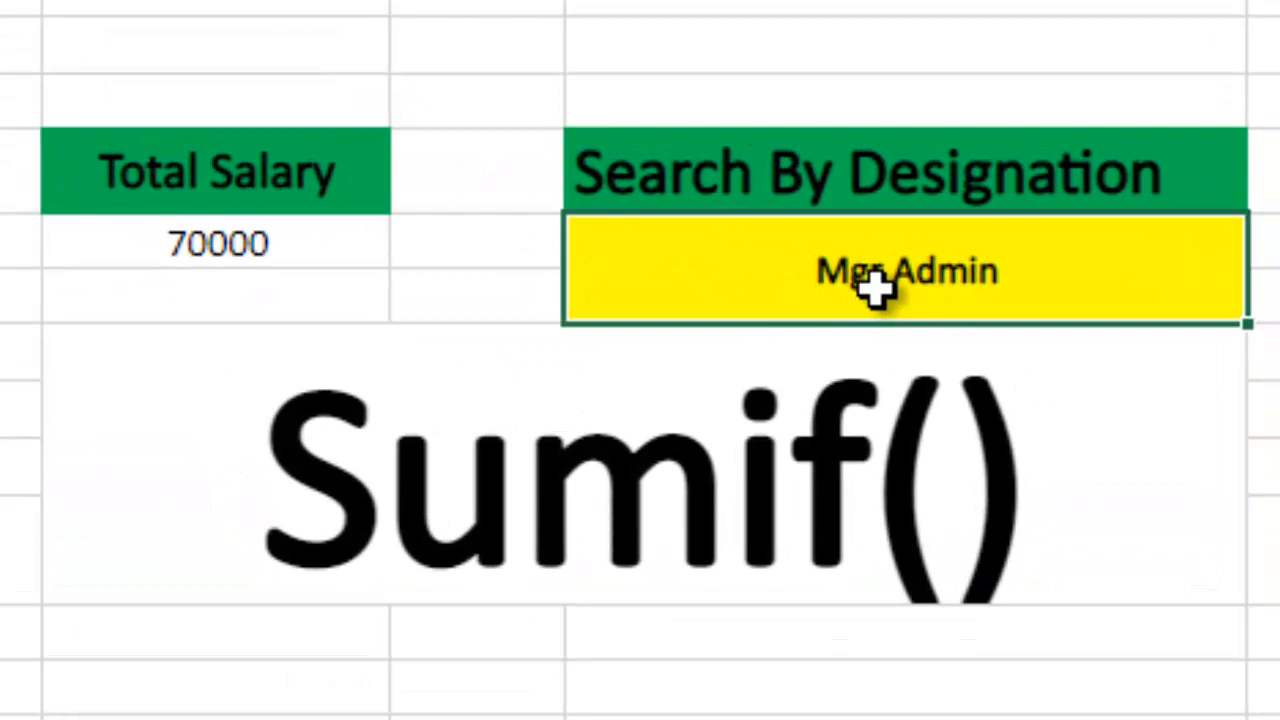
double_click(878, 288)
text(Ass)
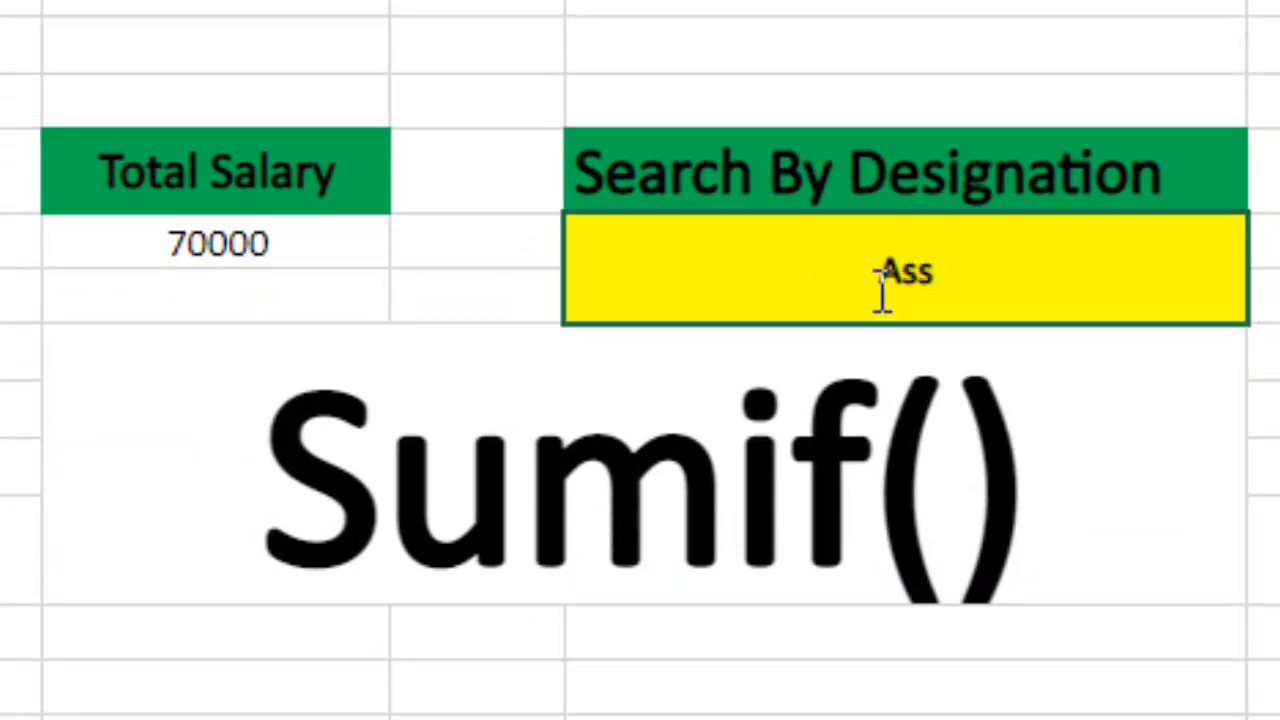
text(t Mgr)
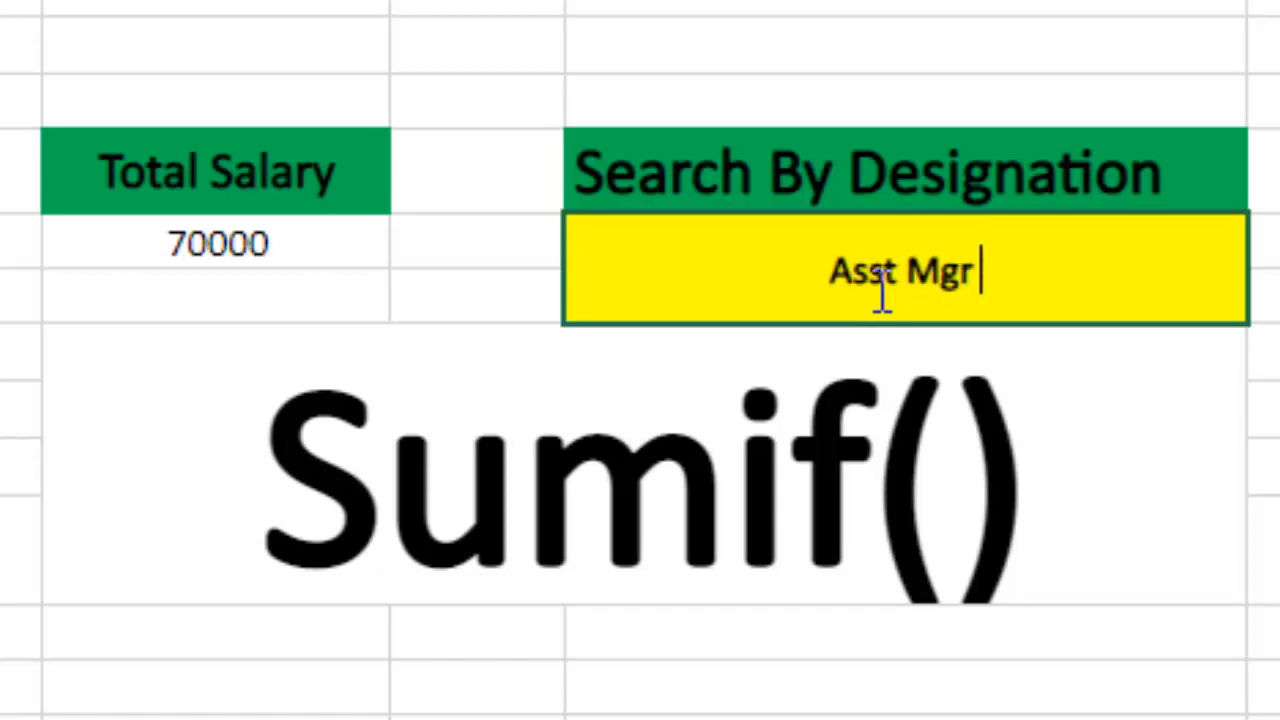
text( Sales)
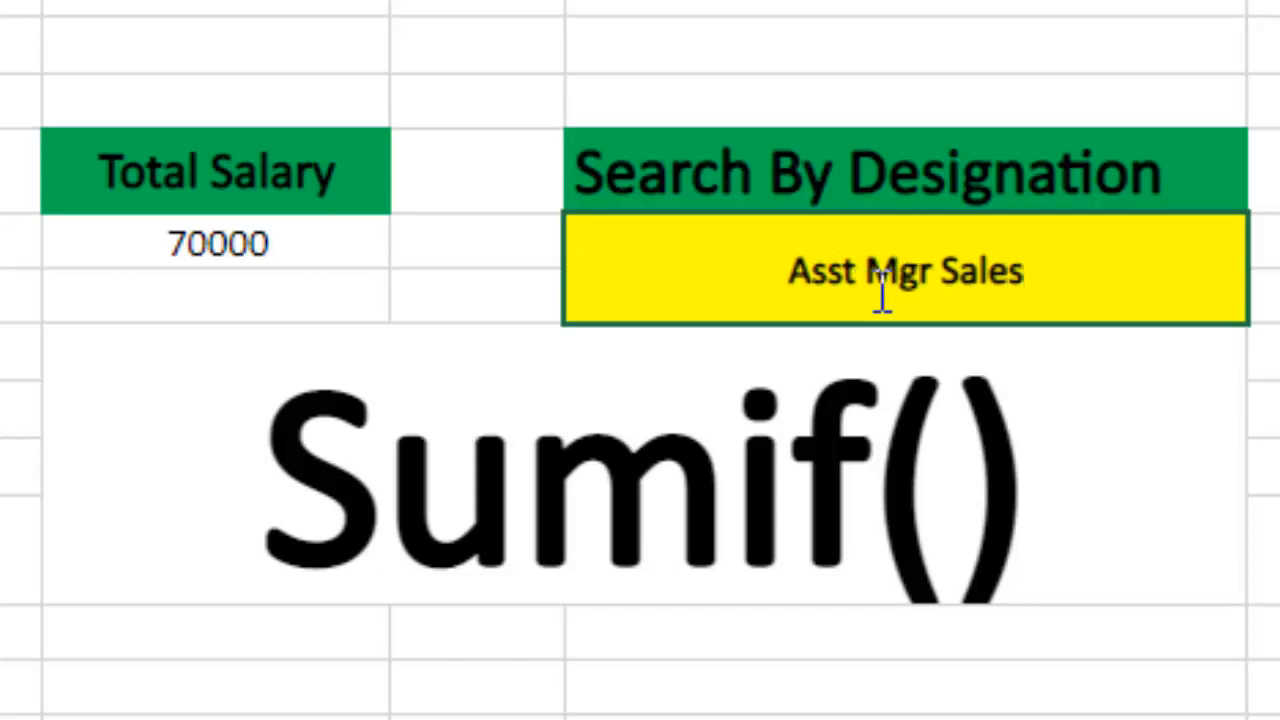
key(Return)
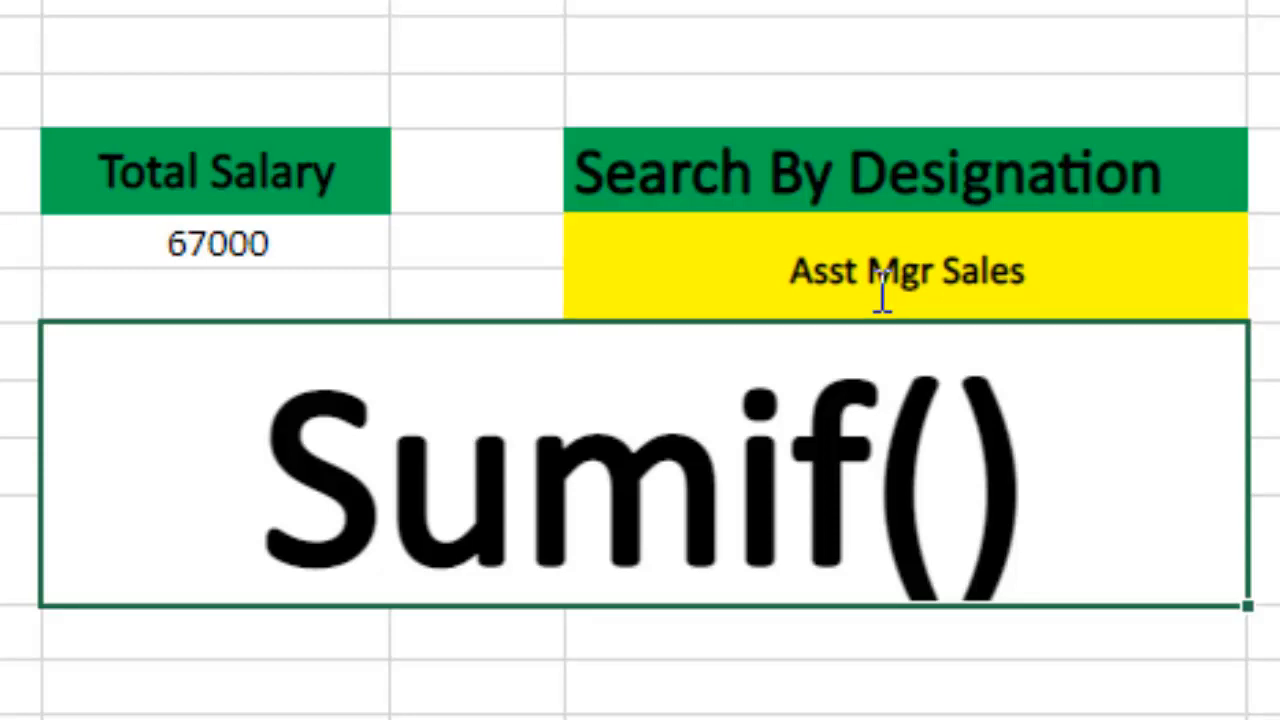